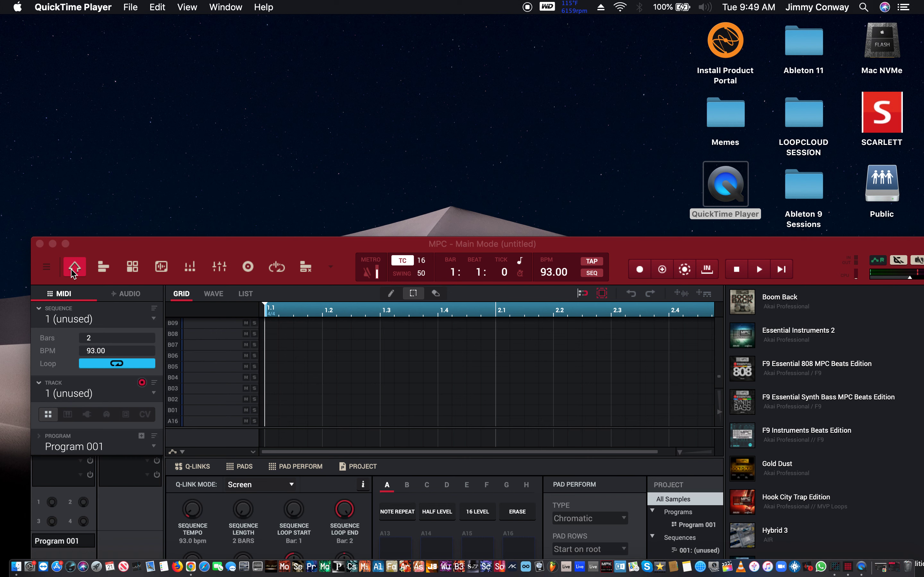
- Move the MPC window up to the upper edge of the screen and check the MIDI / Sync port settings in the preferences
left_click_drag(102, 248, 73, 37)
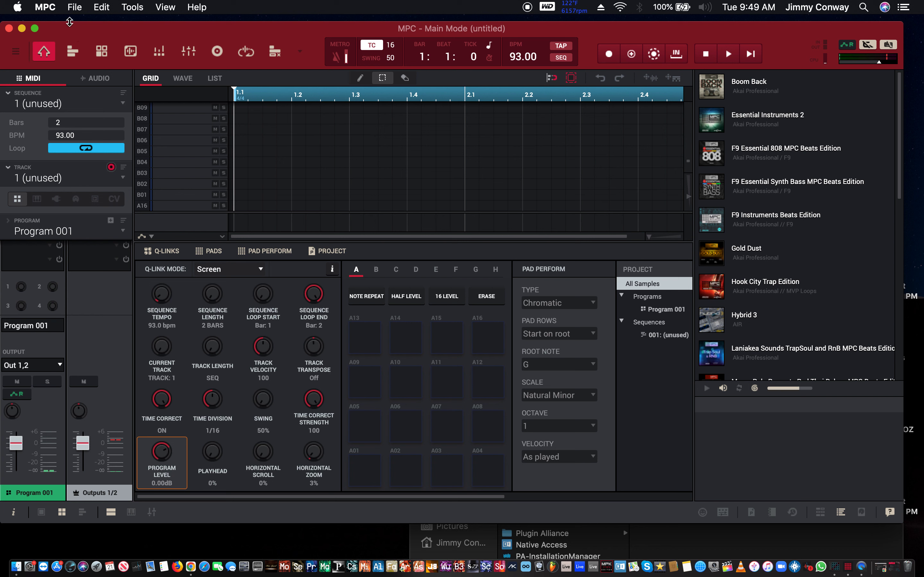
left_click(56, 7)
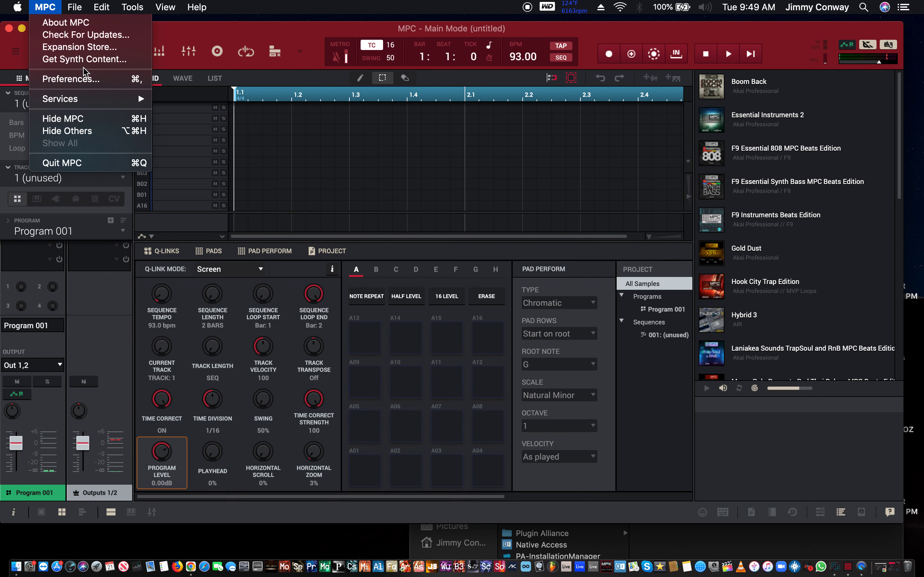
left_click(99, 79)
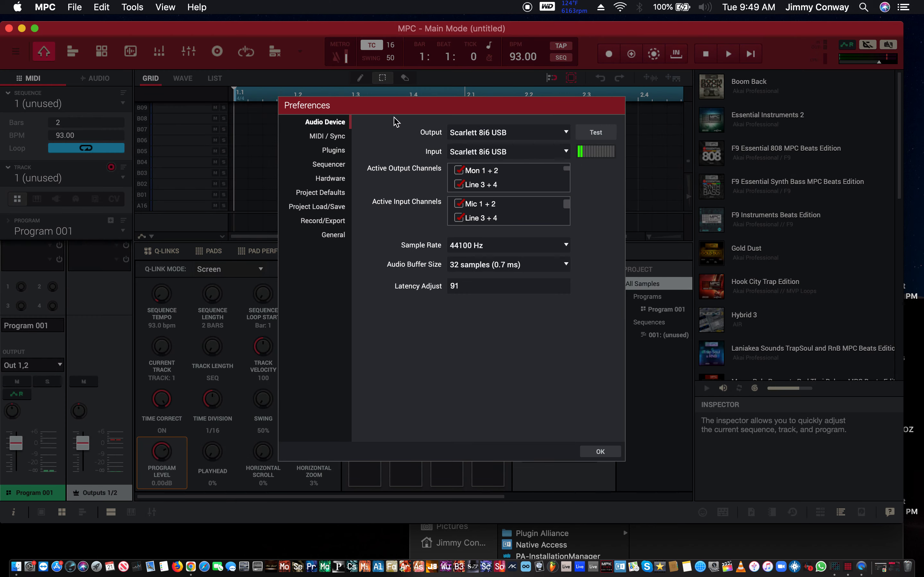
left_click(333, 142)
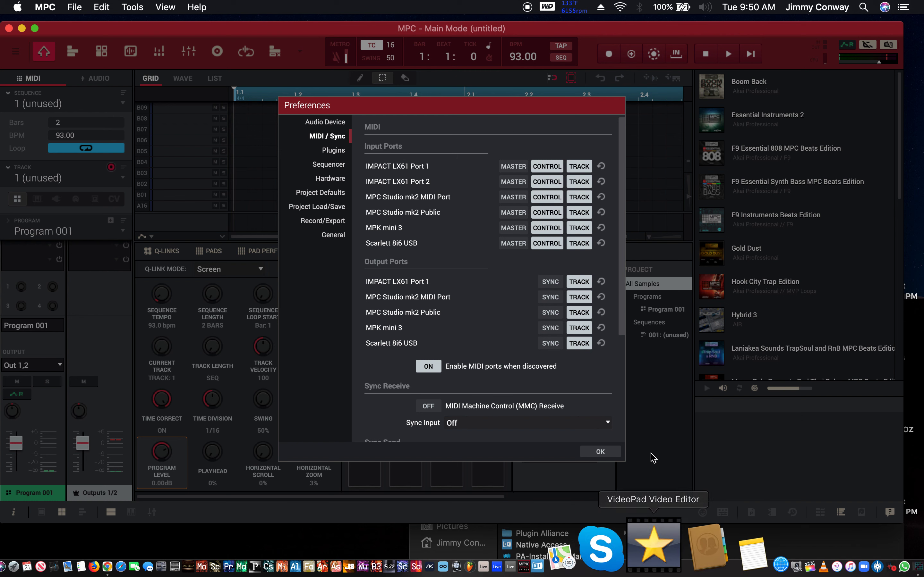
left_click(599, 451)
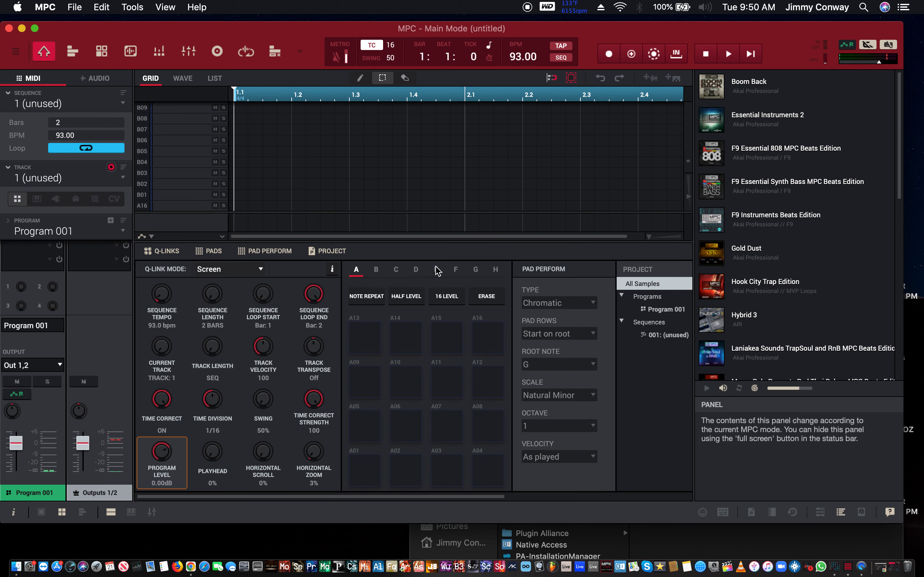
- Show the global MIDI Learn mapping, keep the mapping enabled, and turn on Learn mode
left_click(752, 515)
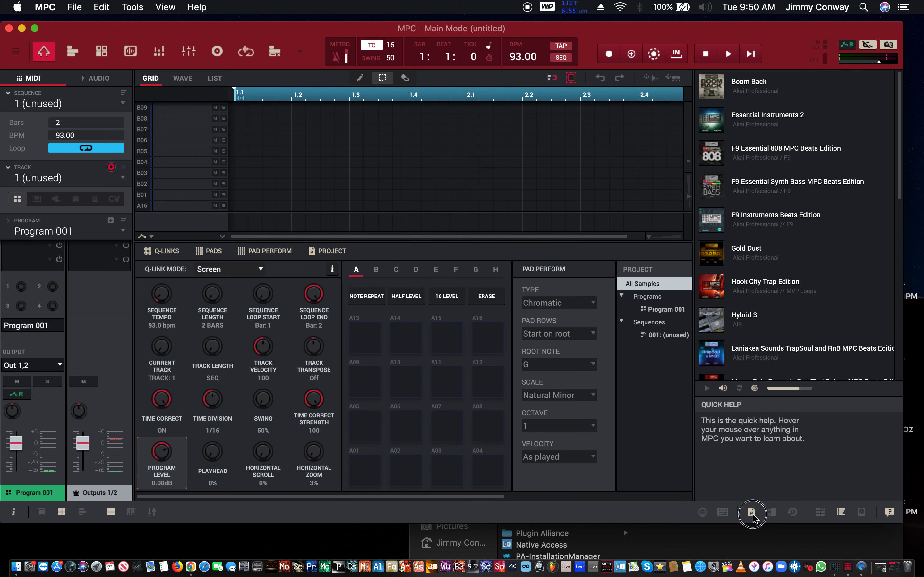
left_click(722, 512)
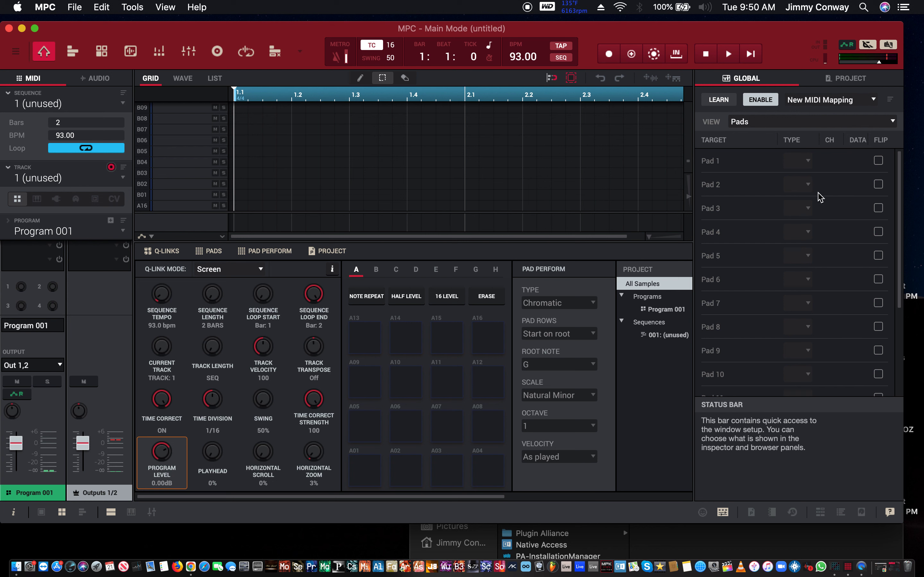
left_click(759, 82)
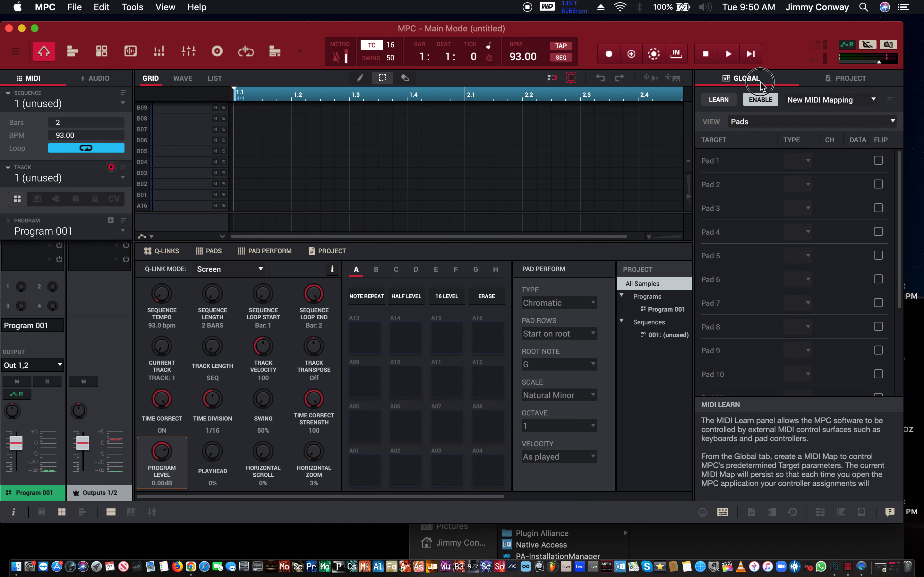
left_click(759, 101)
left_click(758, 101)
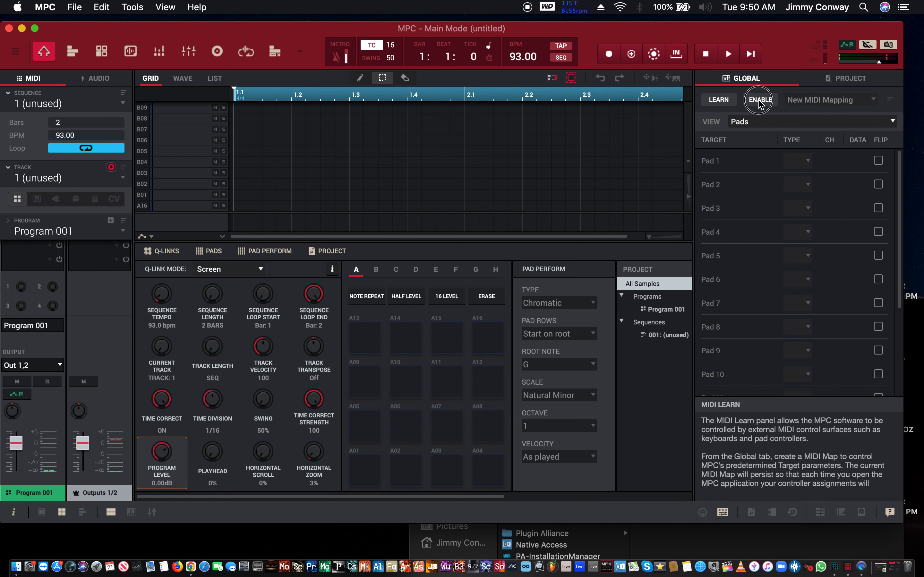
left_click(718, 100)
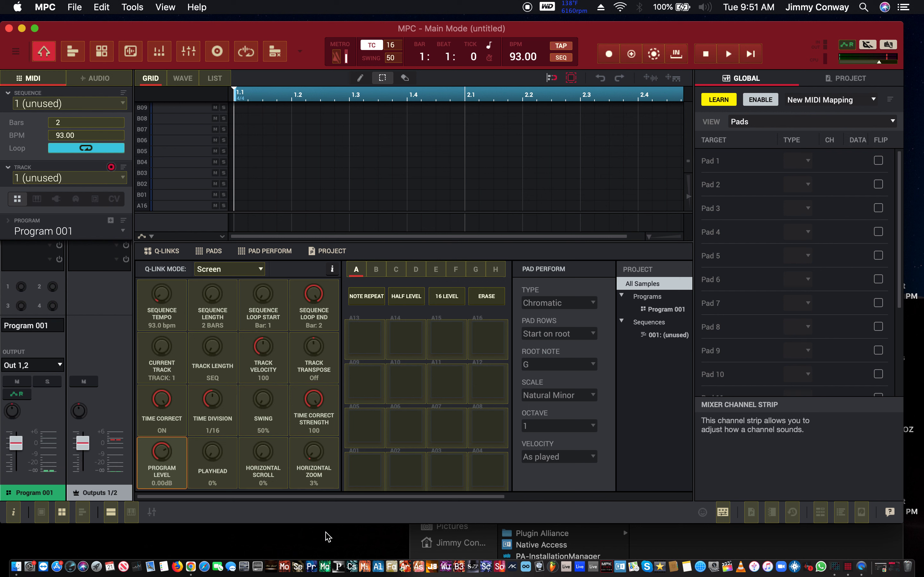
- Examine the factory controller mappings offered for the global MIDI map and the project-level MIDI Learn list
left_click(874, 99)
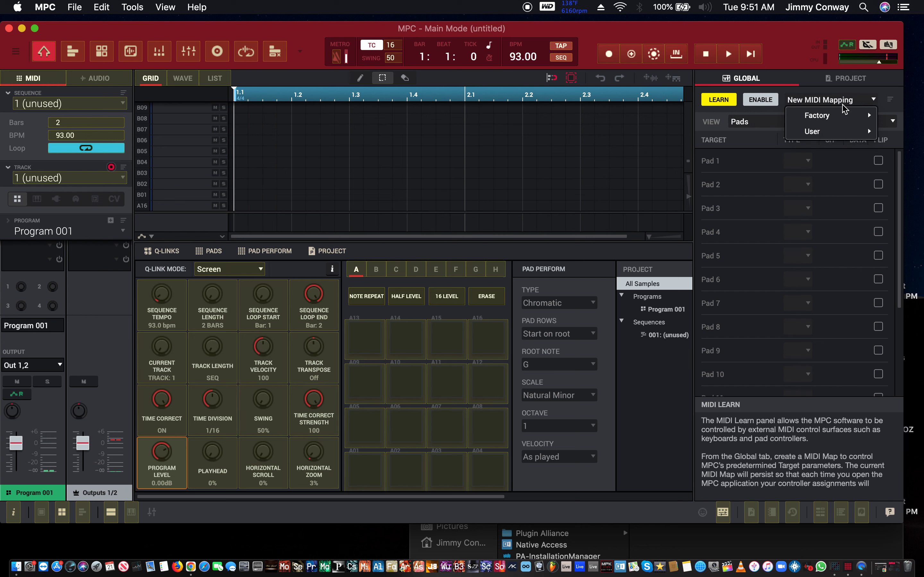
mouse_move(830, 112)
mouse_move(730, 138)
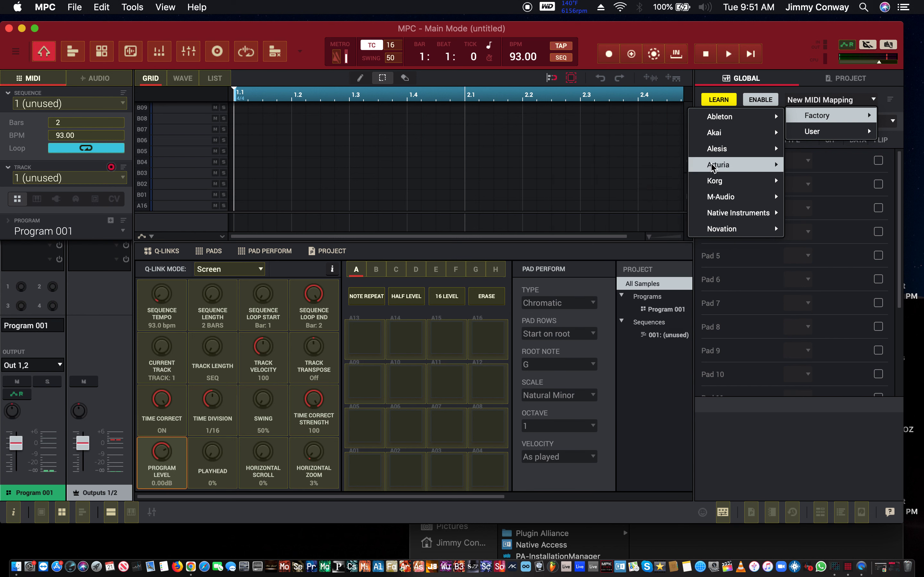
mouse_move(716, 182)
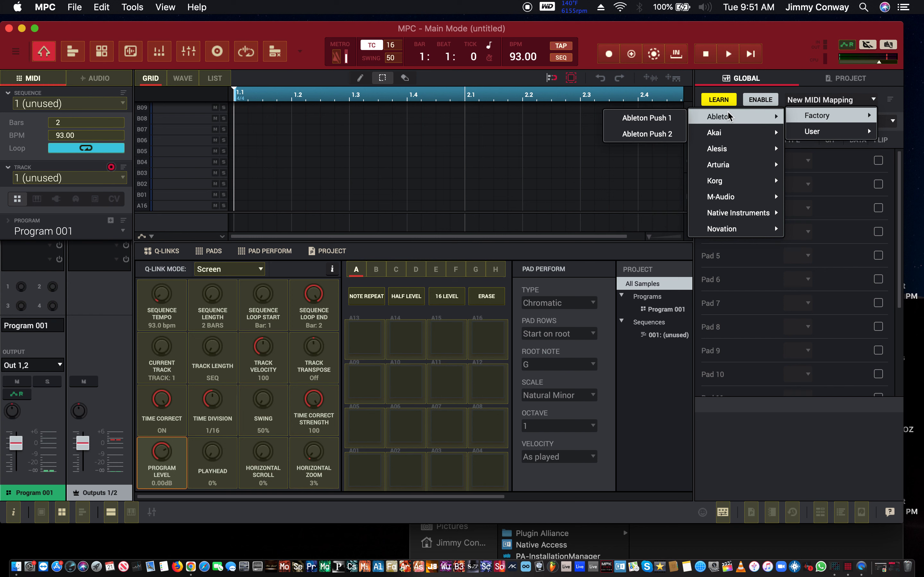
mouse_move(726, 100)
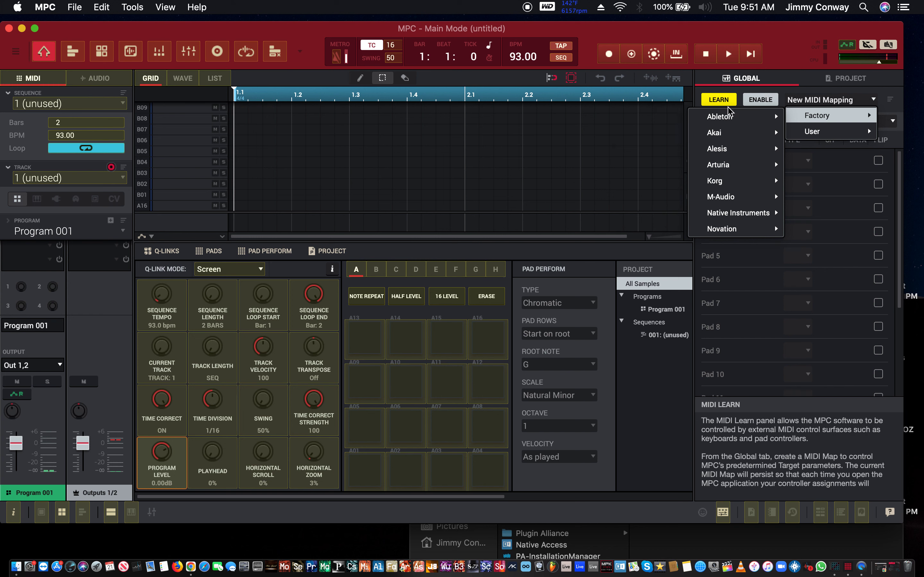
left_click(807, 78)
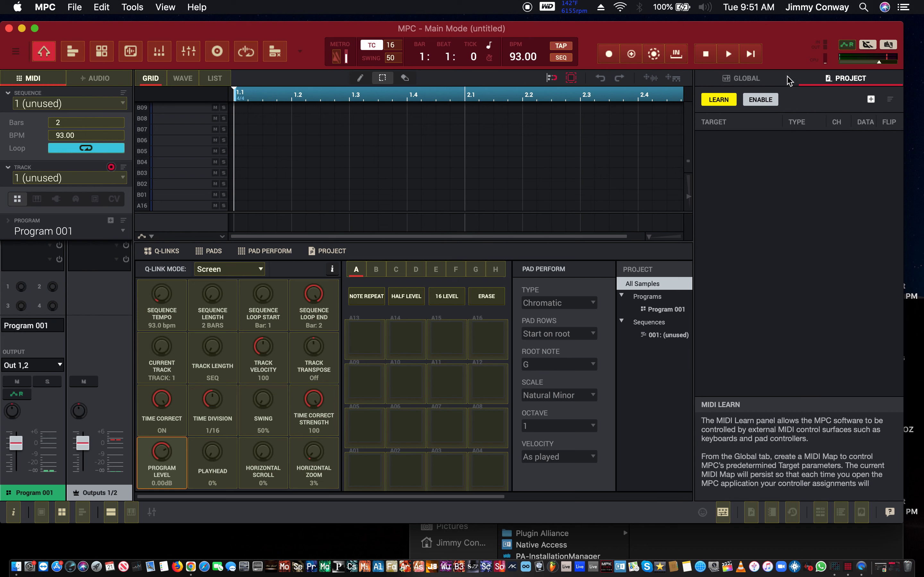
left_click(771, 74)
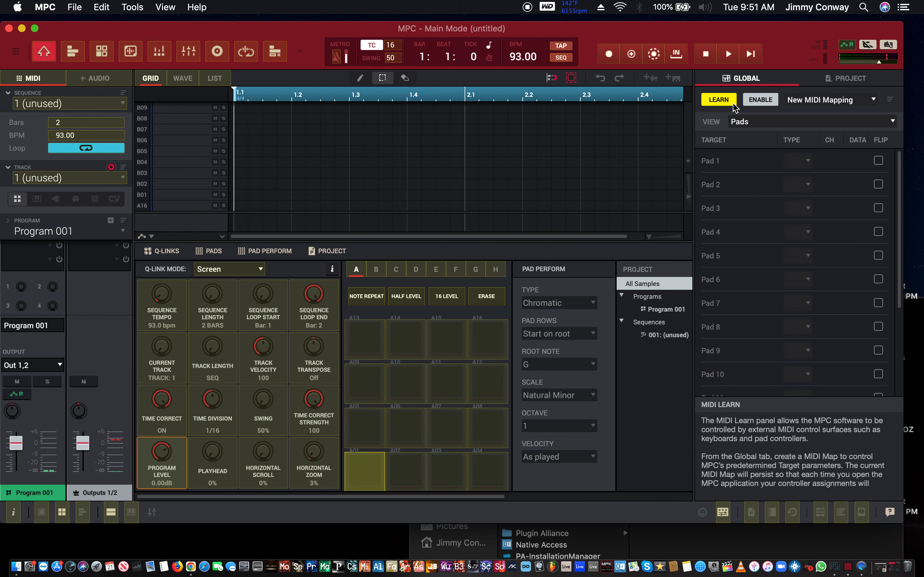
left_click(812, 101)
mouse_move(817, 116)
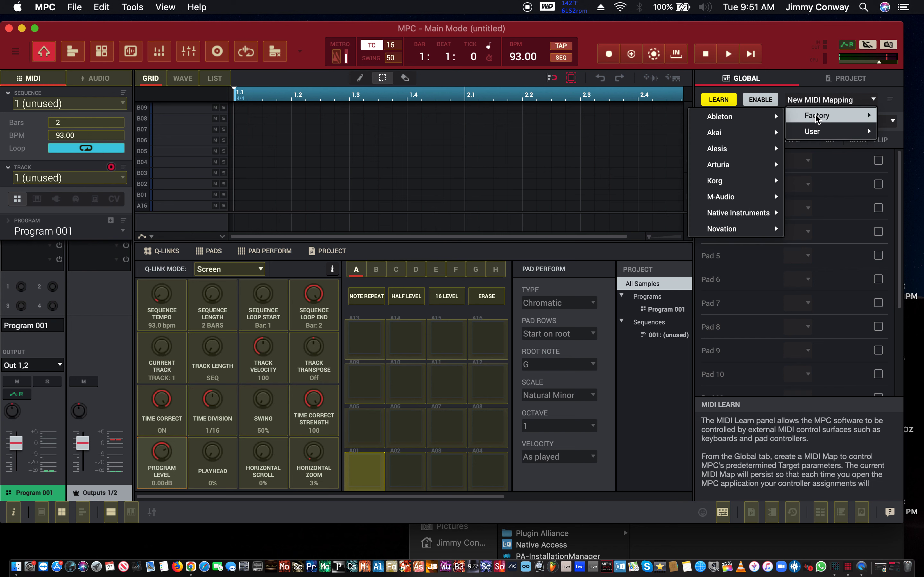
left_click(817, 84)
left_click(816, 82)
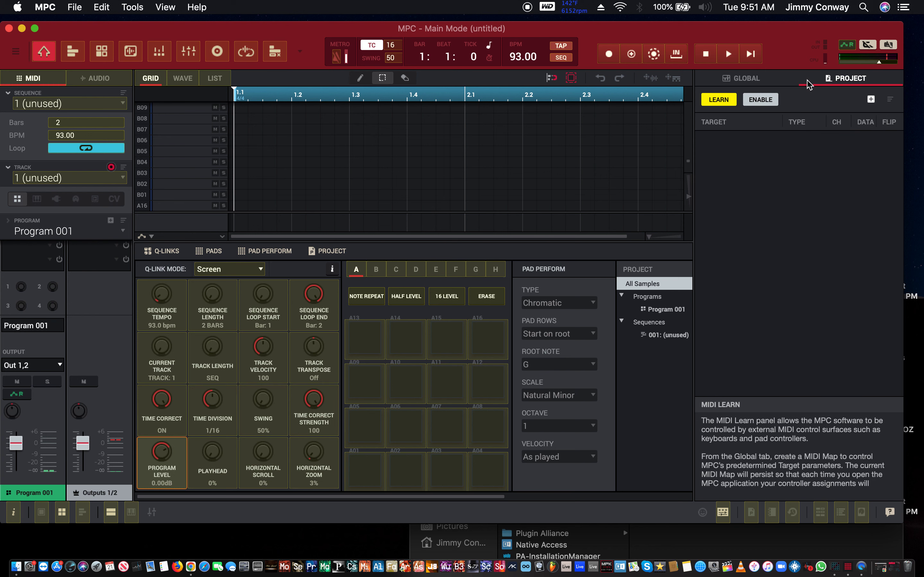
left_click(776, 80)
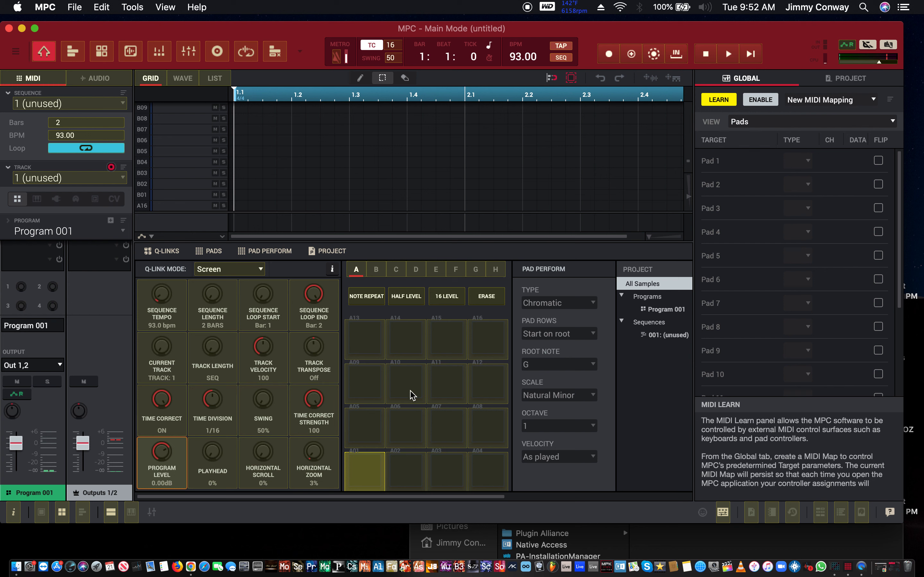
- Map pads A01 to A08 to the controller's pads as notes 36 to 43 on channel 16
left_click(362, 473)
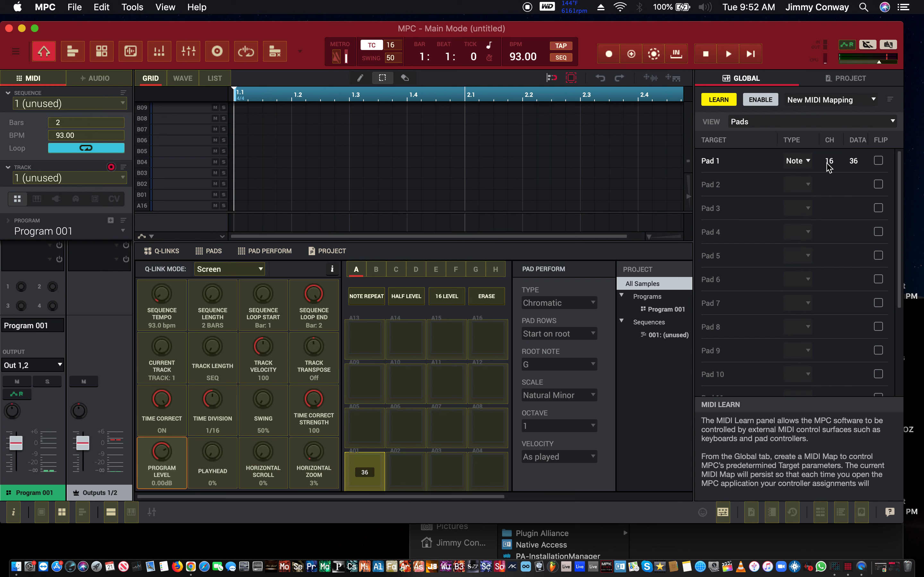
left_click(409, 475)
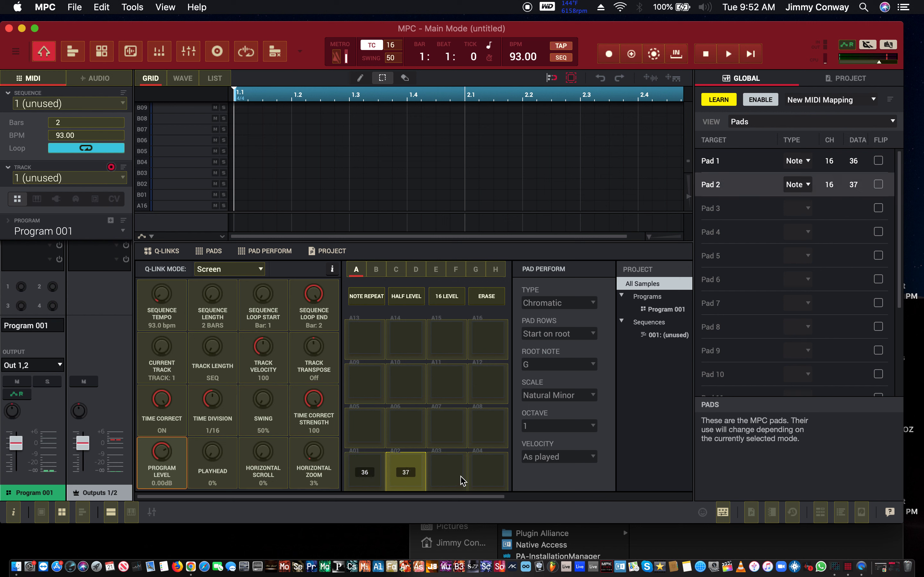
left_click(454, 483)
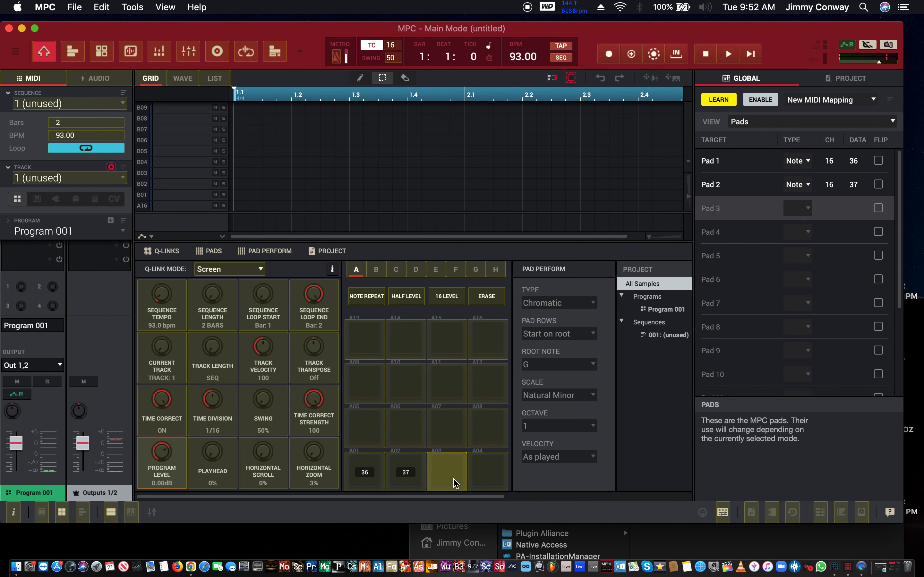
left_click(479, 481)
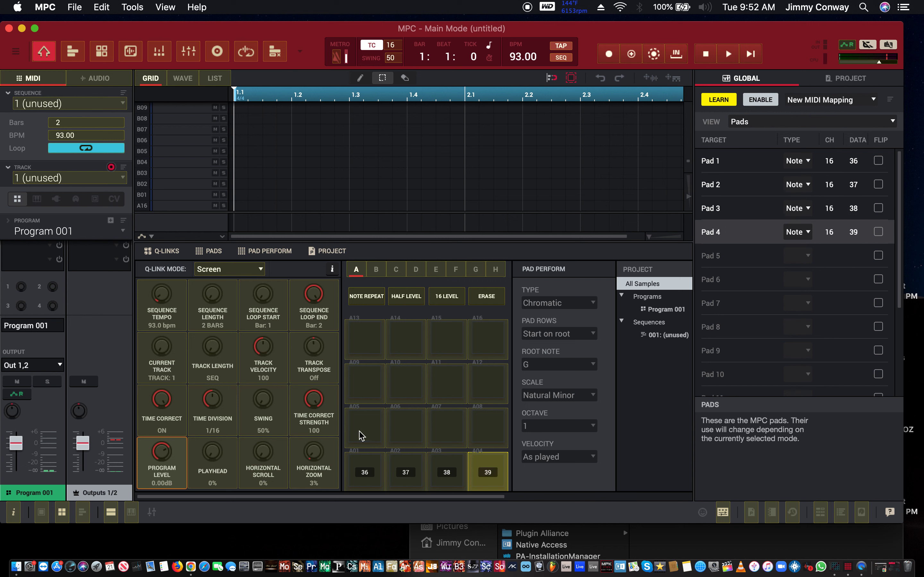
left_click(372, 434)
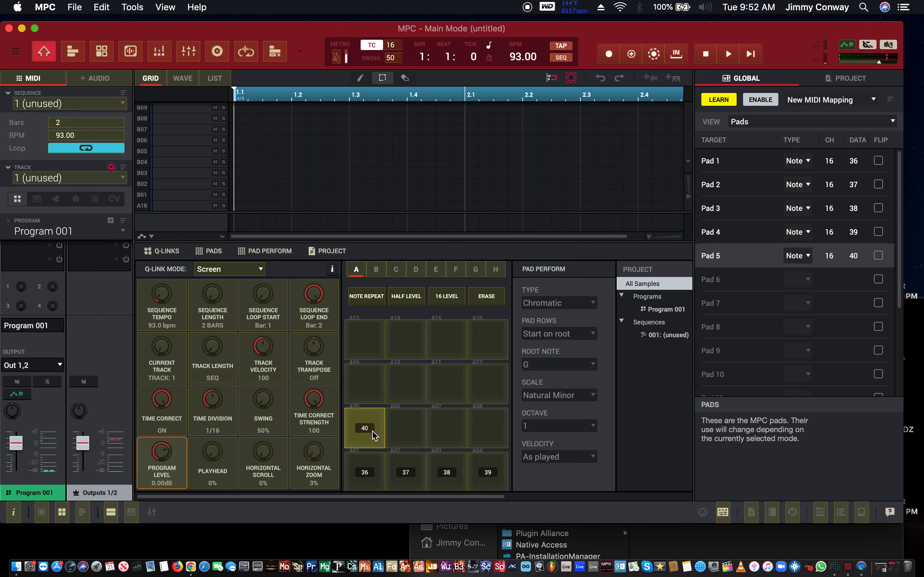
left_click(407, 438)
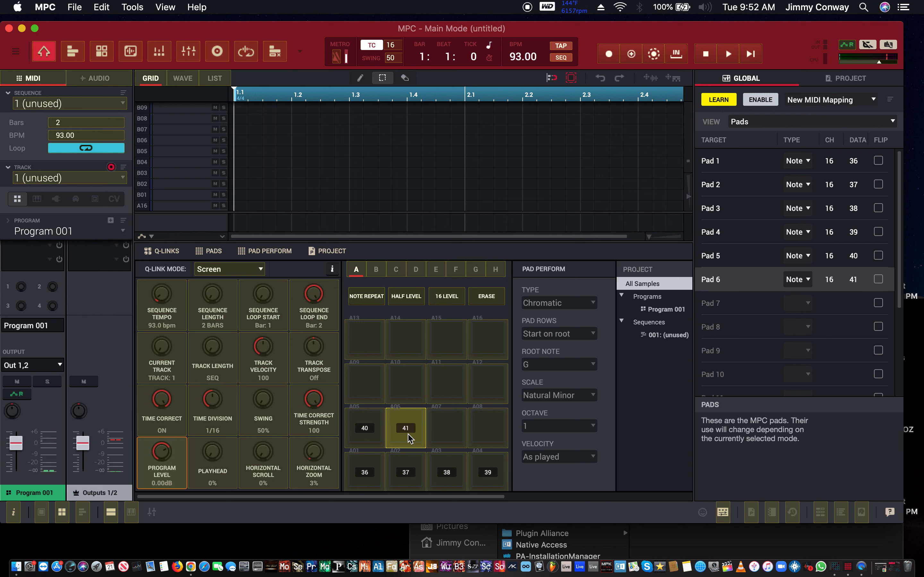
left_click(458, 442)
left_click(489, 441)
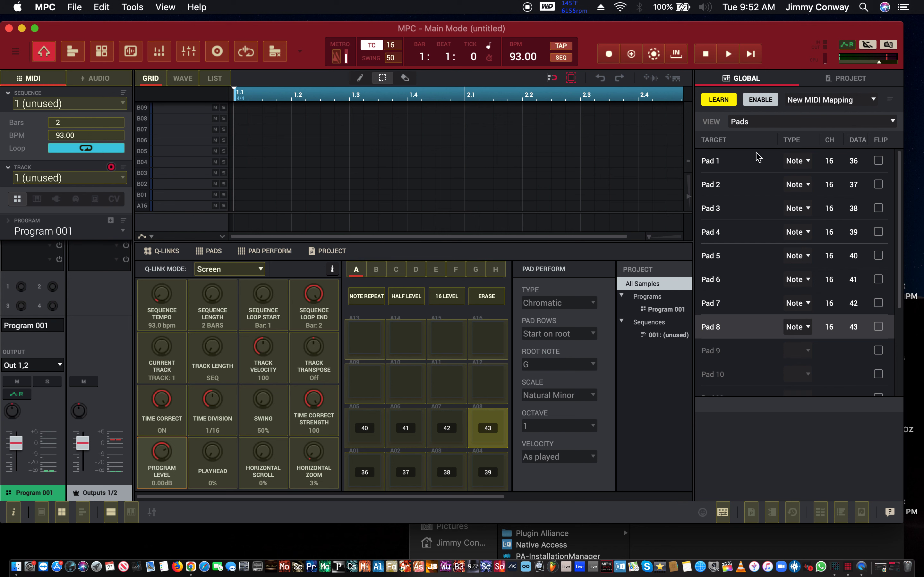
- Map the transport targets on channel 16: Play to 106, Play Start to 104, Stop to 105 and Record to 107
left_click(779, 122)
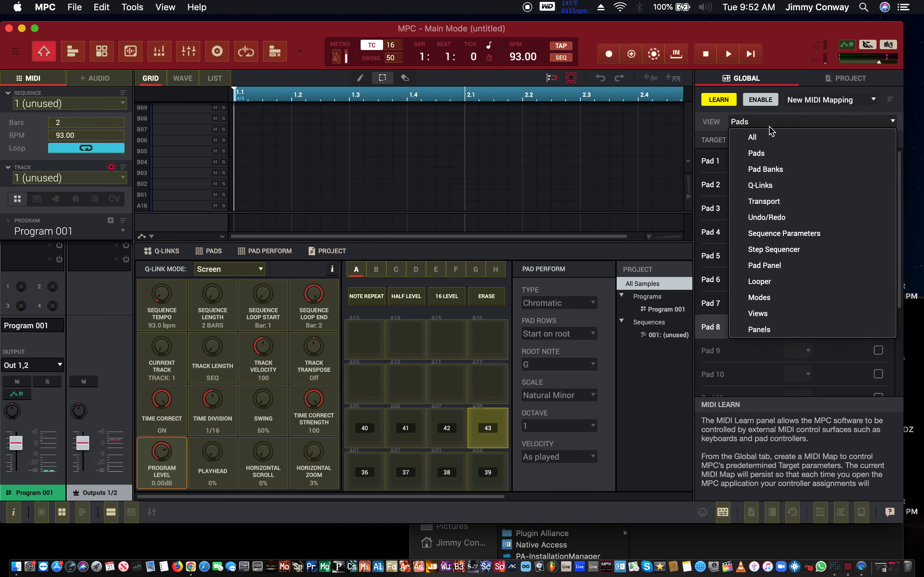
left_click(764, 202)
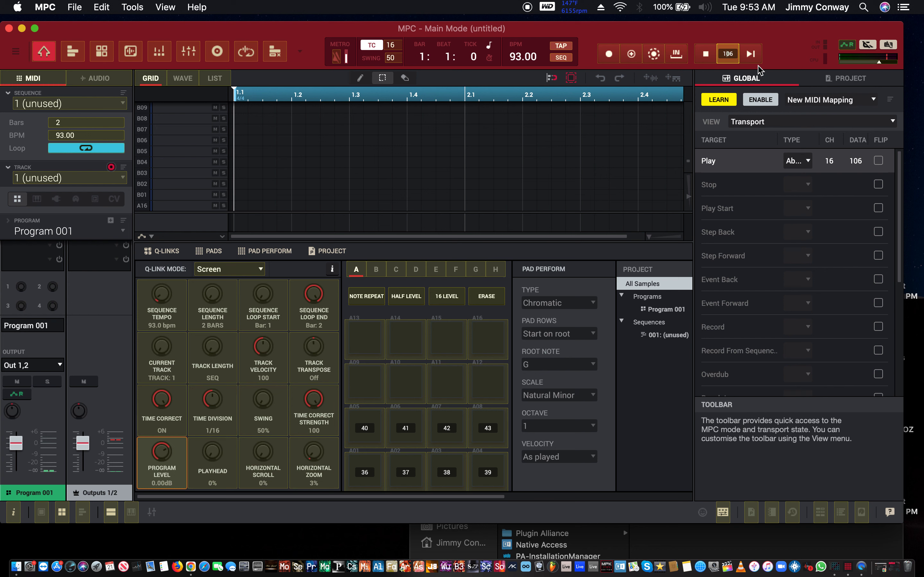
left_click(749, 58)
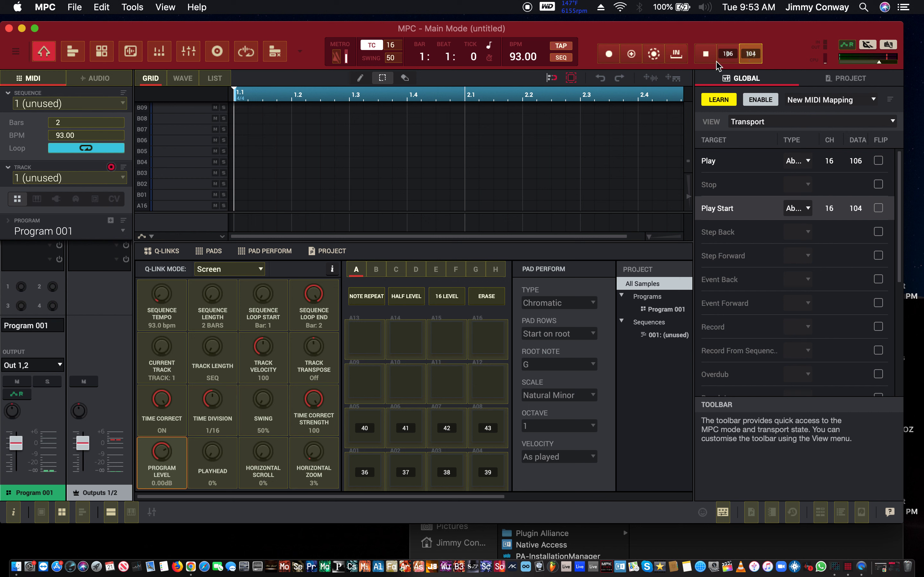
left_click(705, 56)
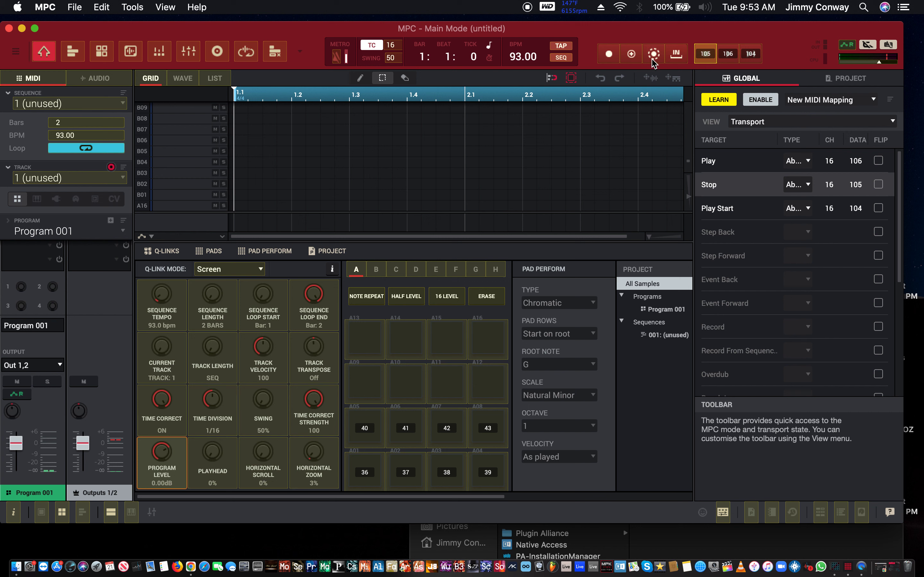
left_click(611, 58)
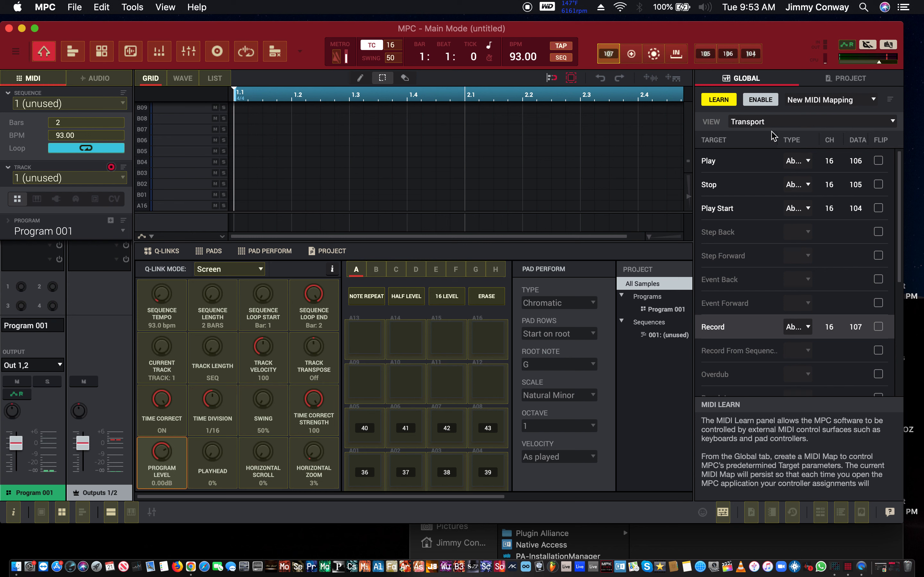
- Map Q-Links 1 to 3 to the controller's knobs as data 34, 35 and 36 on channel 16
left_click(781, 122)
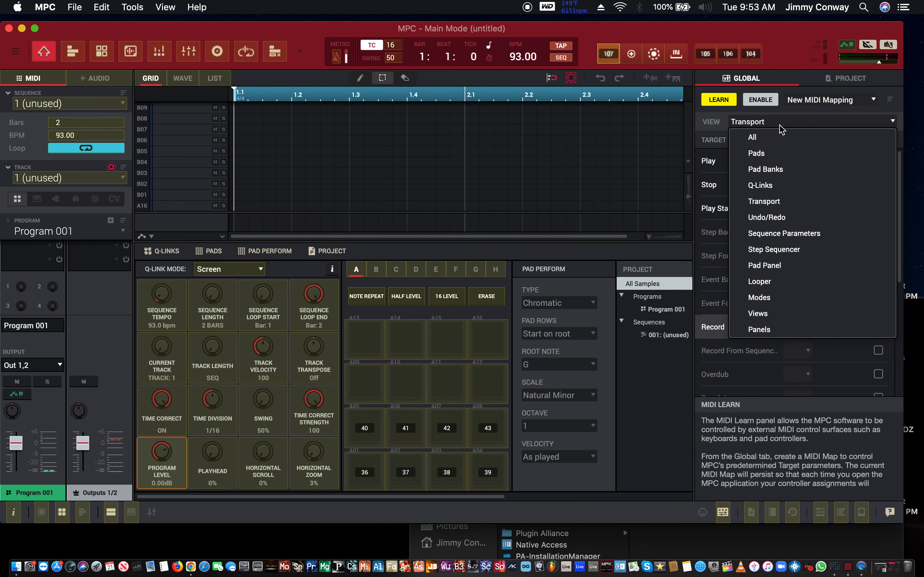
left_click(779, 182)
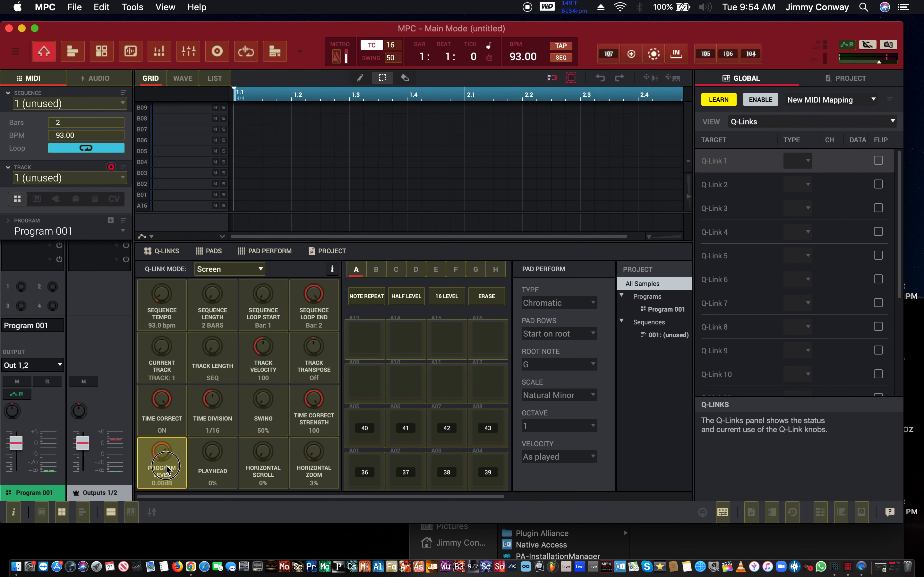
left_click(211, 463)
left_click(267, 461)
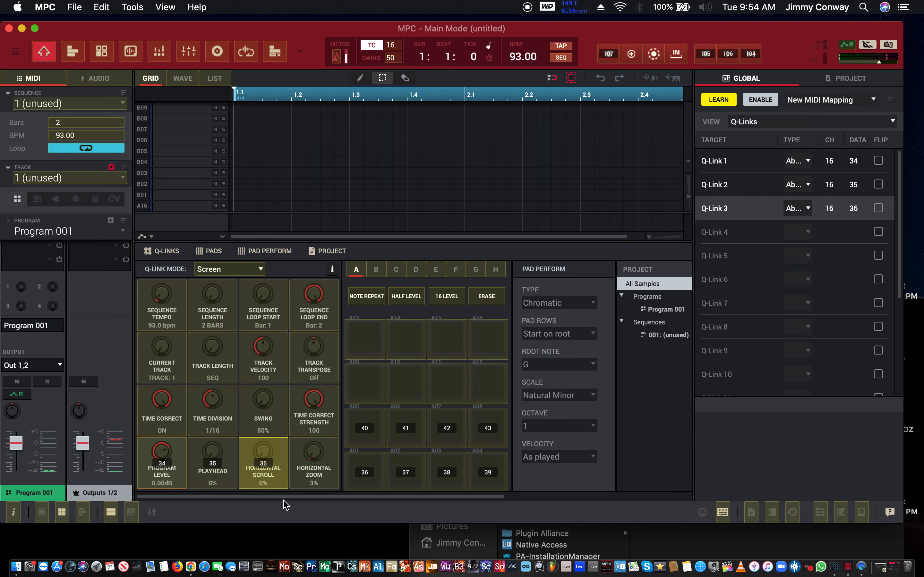
left_click(283, 500)
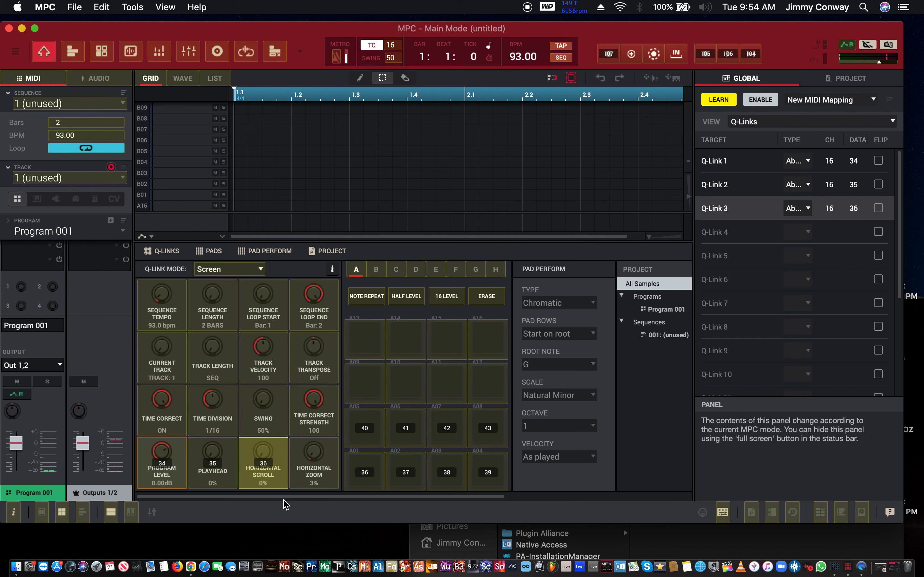
- Map Q-Links 4 to 8 to the controller's knobs as data 37, 30, 31, 32 and 33 on channel 16
left_click(283, 500)
left_click(269, 447)
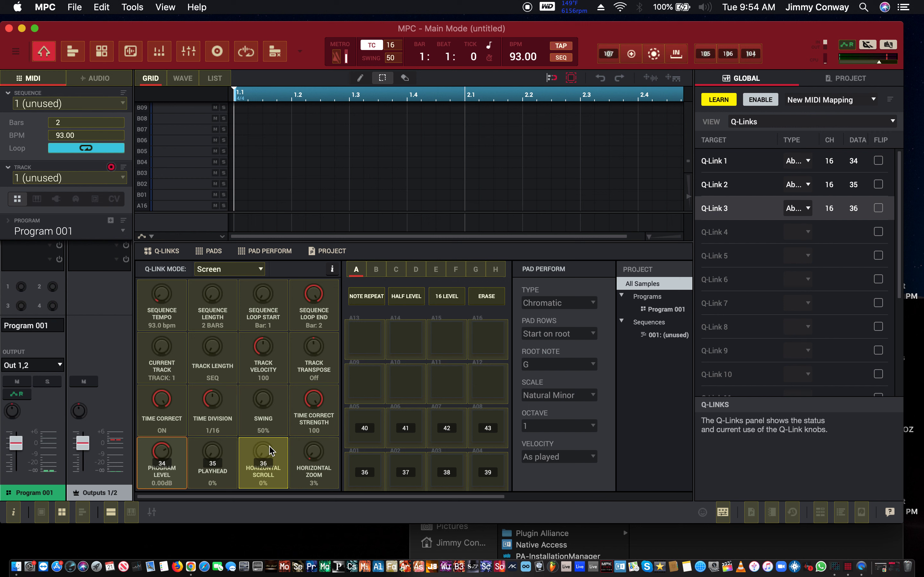
left_click(319, 481)
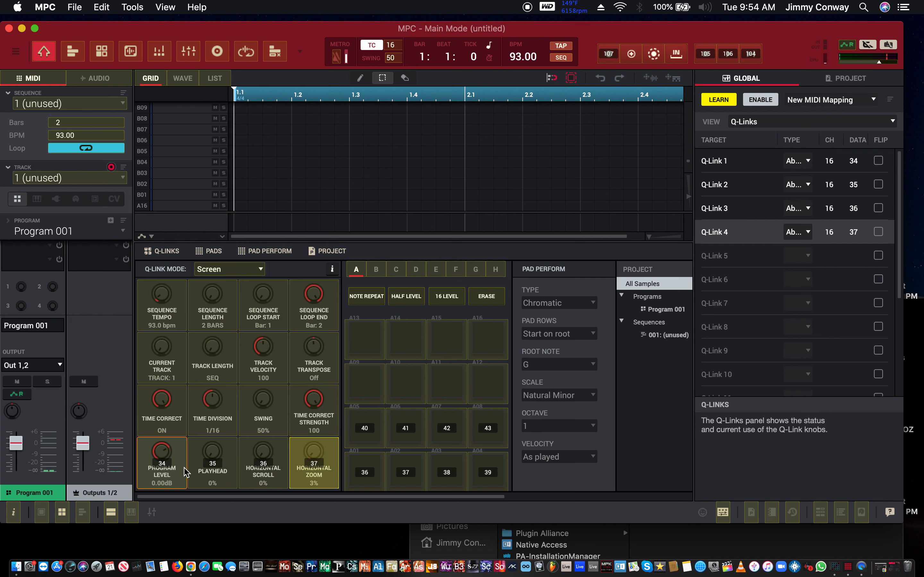
left_click(171, 420)
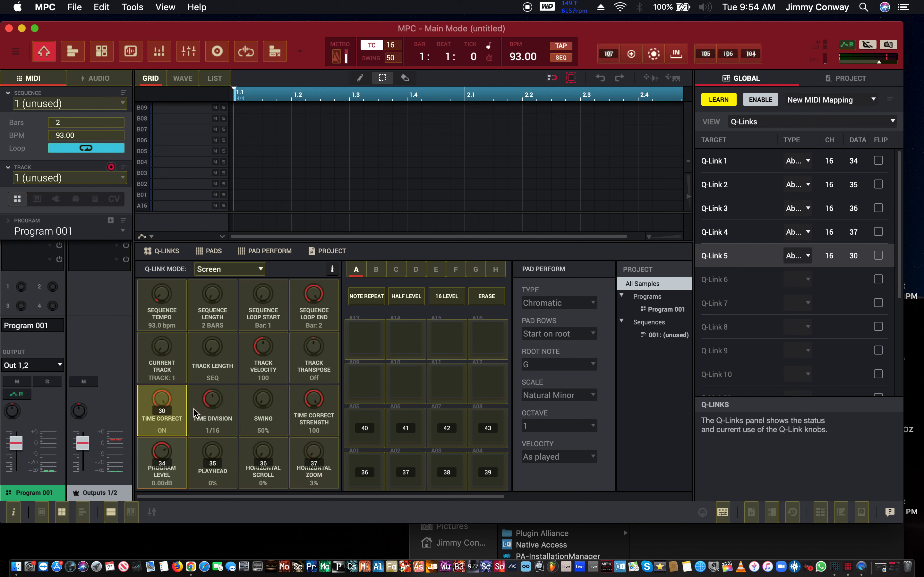
left_click(210, 397)
left_click(267, 416)
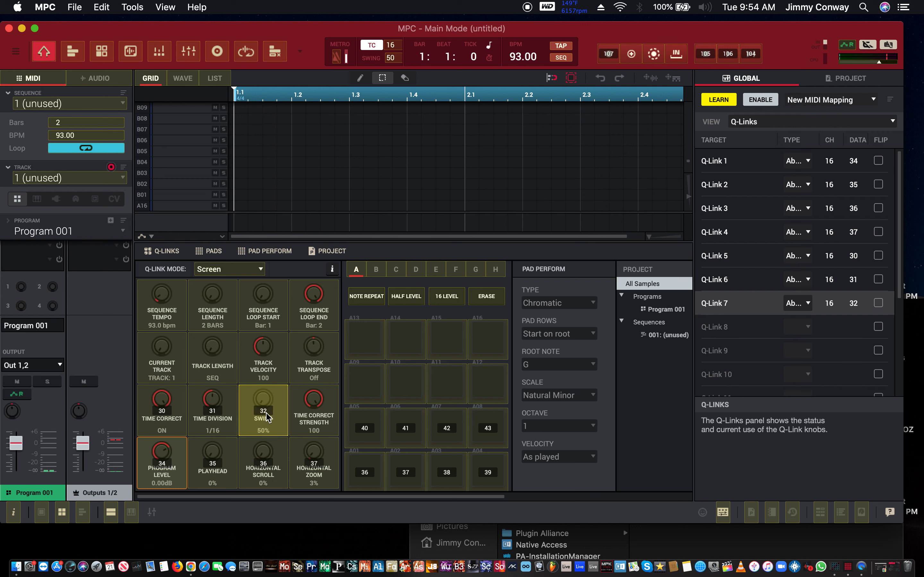
left_click(325, 395)
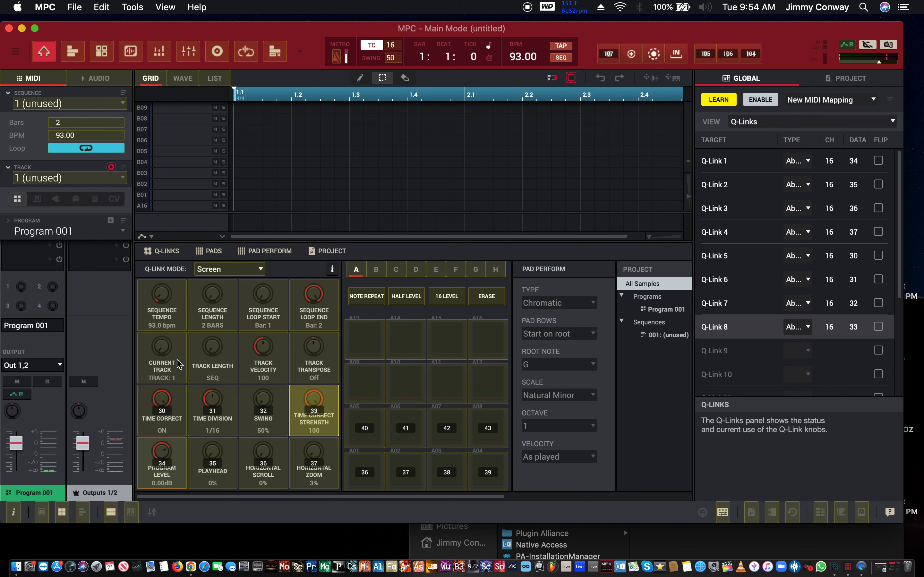
- Map Q-Links 9 to 12 to the controller's knobs as data 12, 13, 15 and 15 on channel 16
left_click(162, 355)
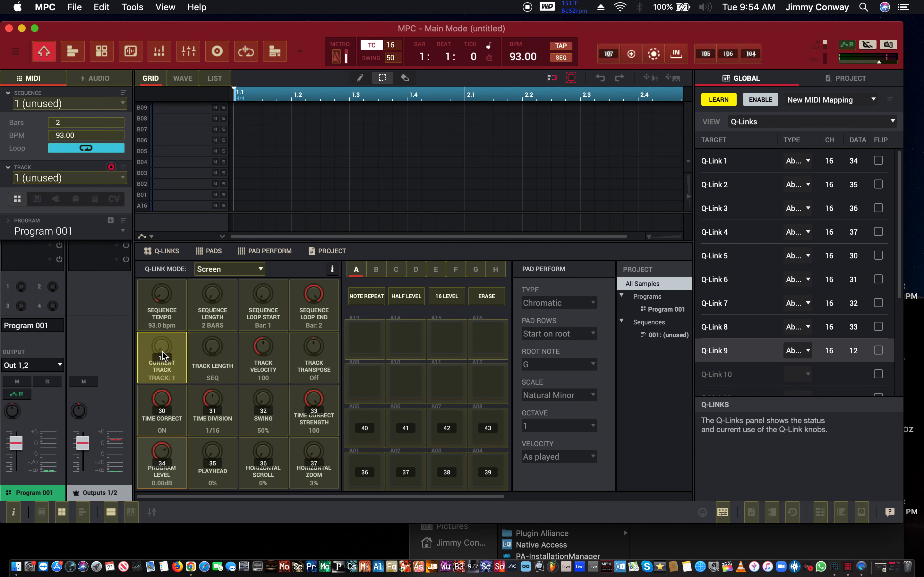
left_click(213, 349)
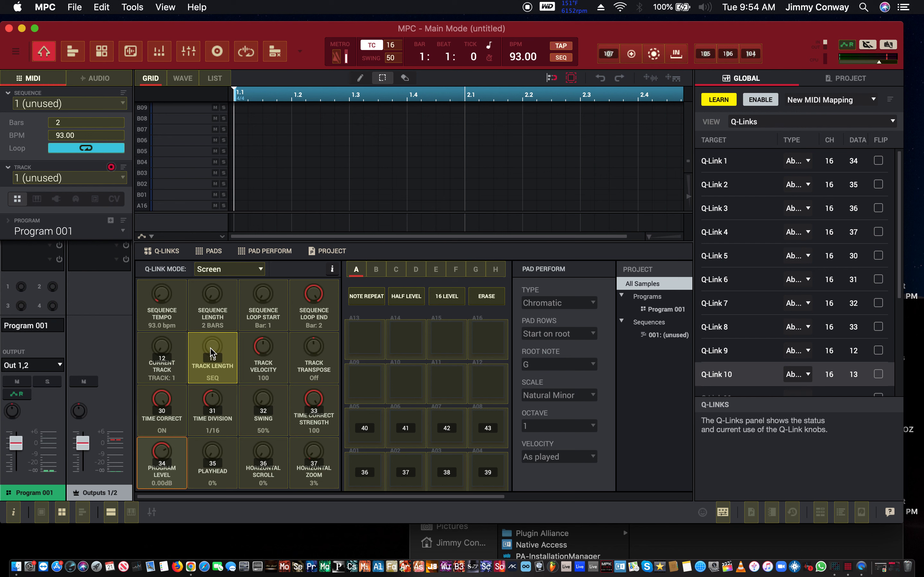
left_click(261, 370)
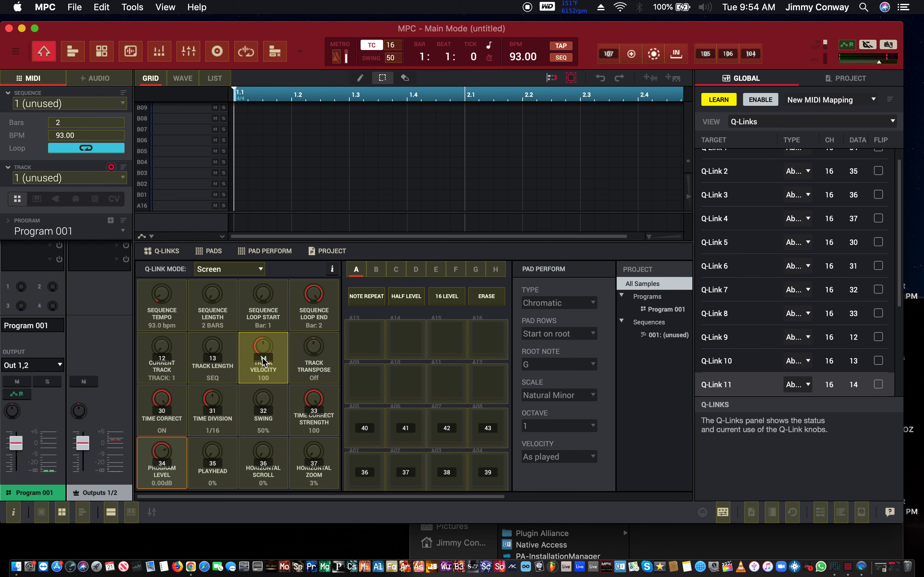
left_click(313, 352)
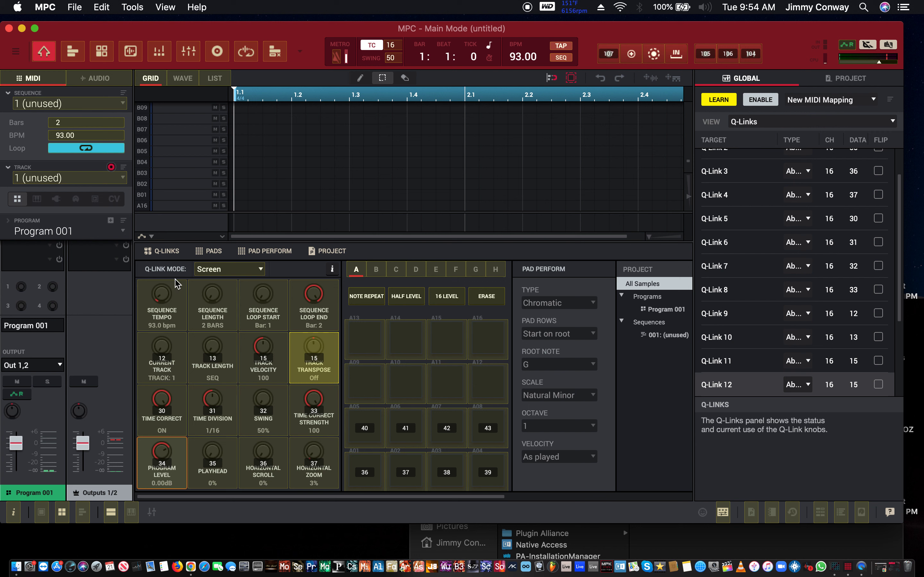
- Map Q-Links 13 to 16 to the controller's controls as data 16, 17, 18 and 19 on channel 16
left_click(155, 299)
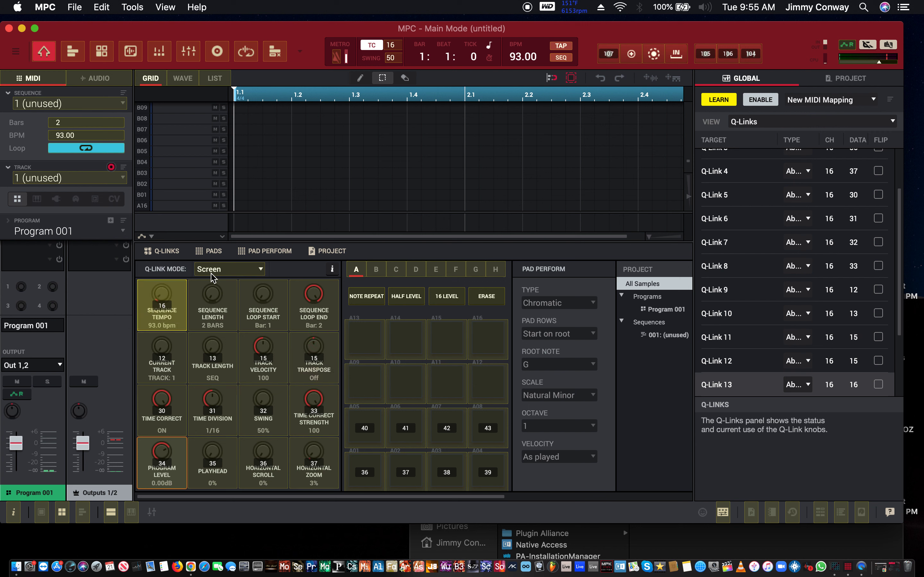
left_click(219, 300)
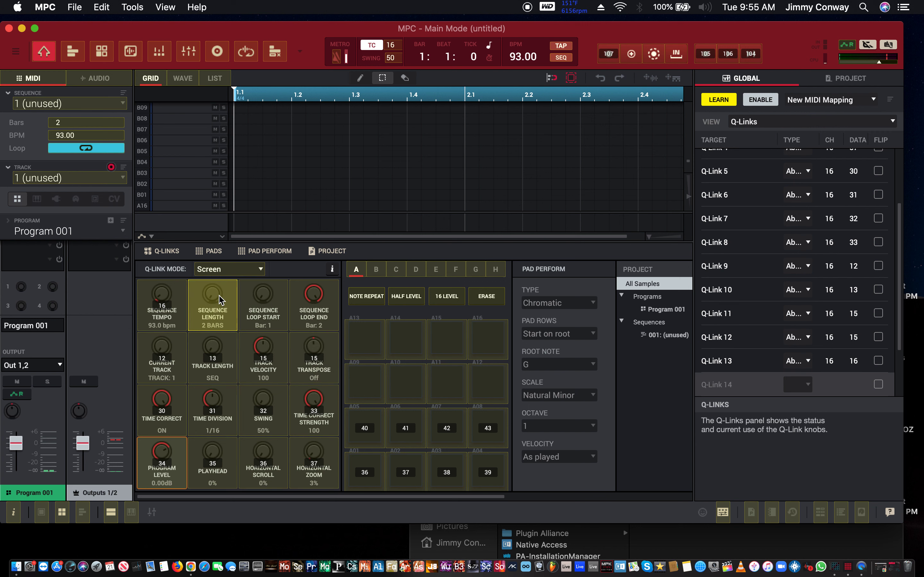
left_click(271, 311)
left_click(304, 316)
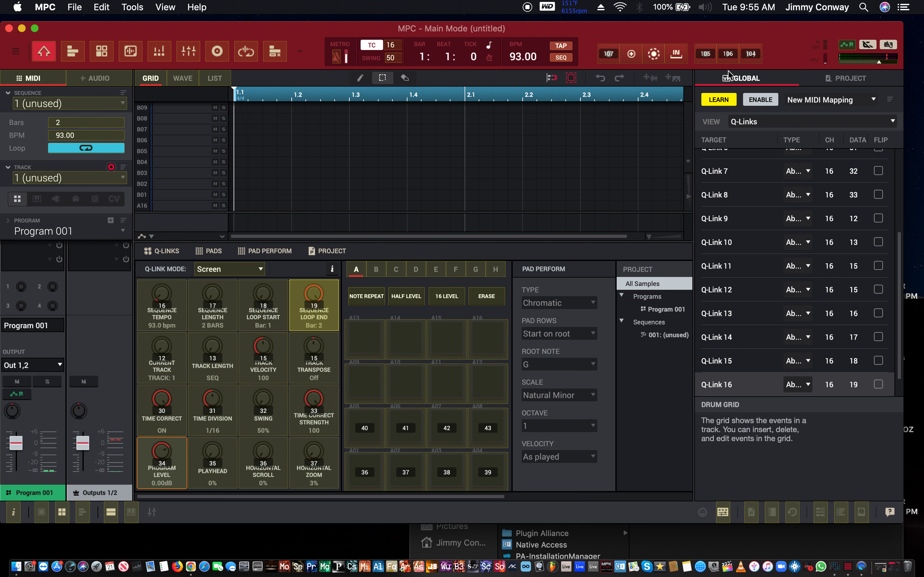
- Rename the global MIDI map as Nektar LX61 Demo
double_click(817, 100)
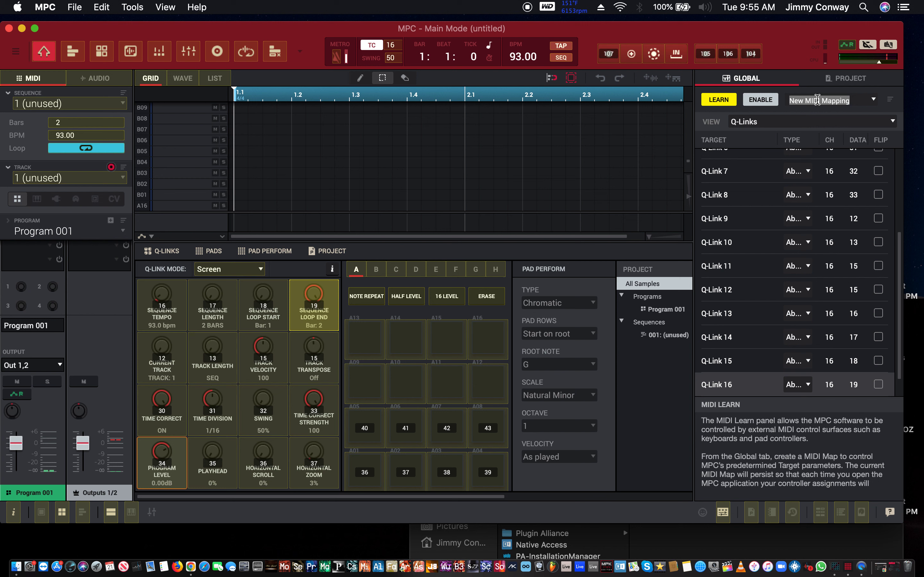
type("N")
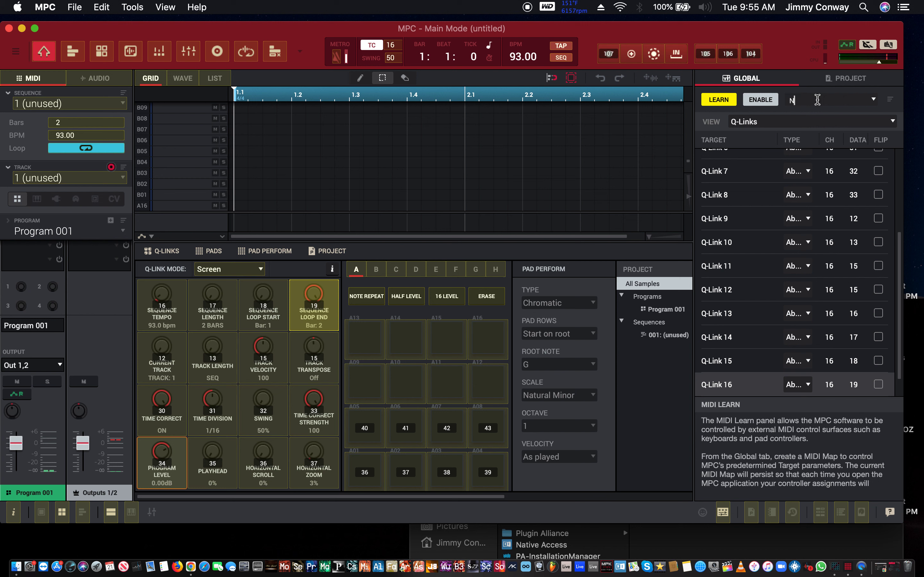
type("ektar LX61 Demo")
key("Return")
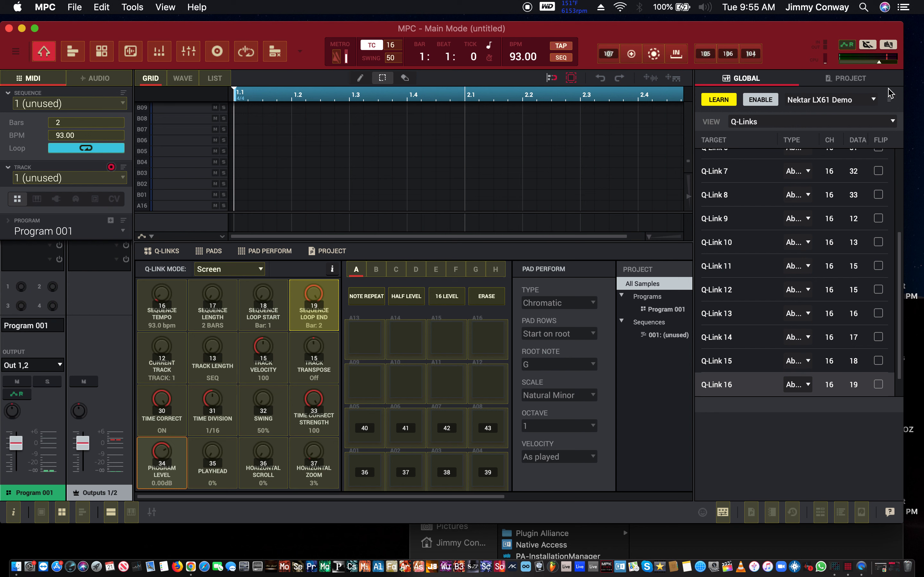
- Review the management options for the global MIDI map, and turn off MIDI Learn
left_click(889, 100)
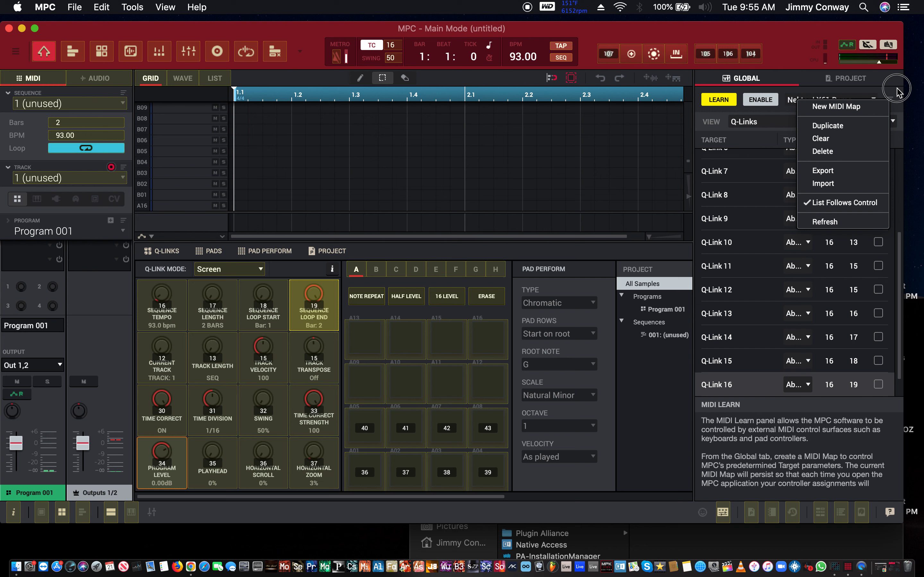
left_click(891, 95)
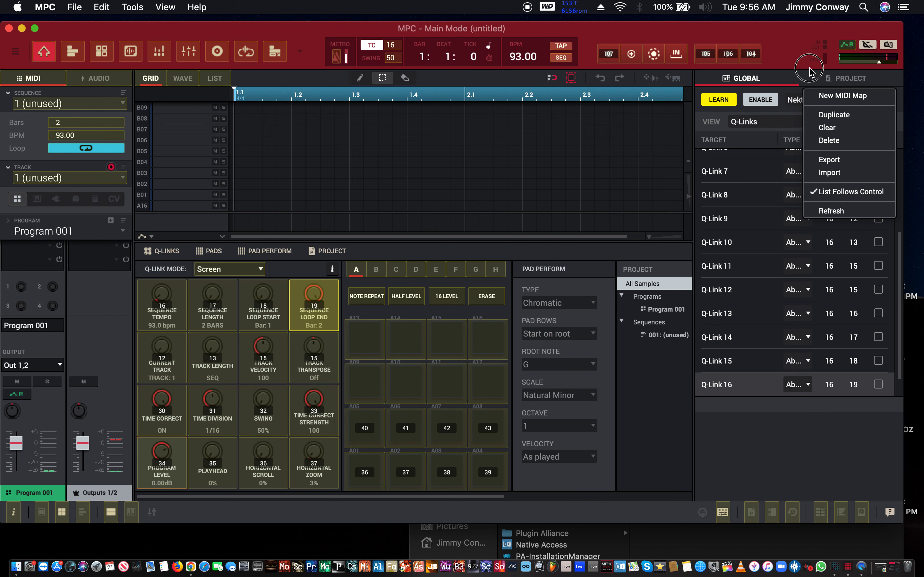
left_click(799, 80)
left_click(728, 102)
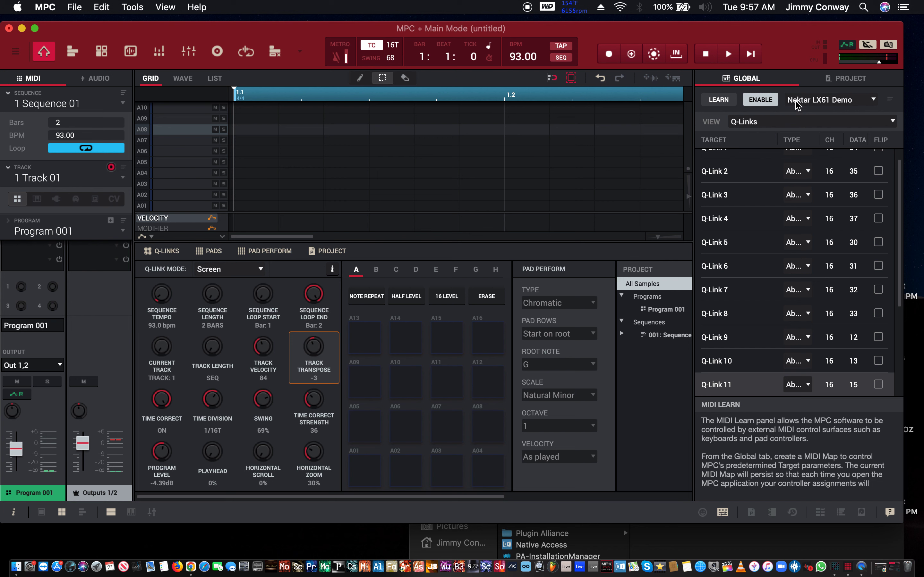
- Examine the factory and user mappings available for the global MIDI map
left_click(818, 101)
mouse_move(817, 115)
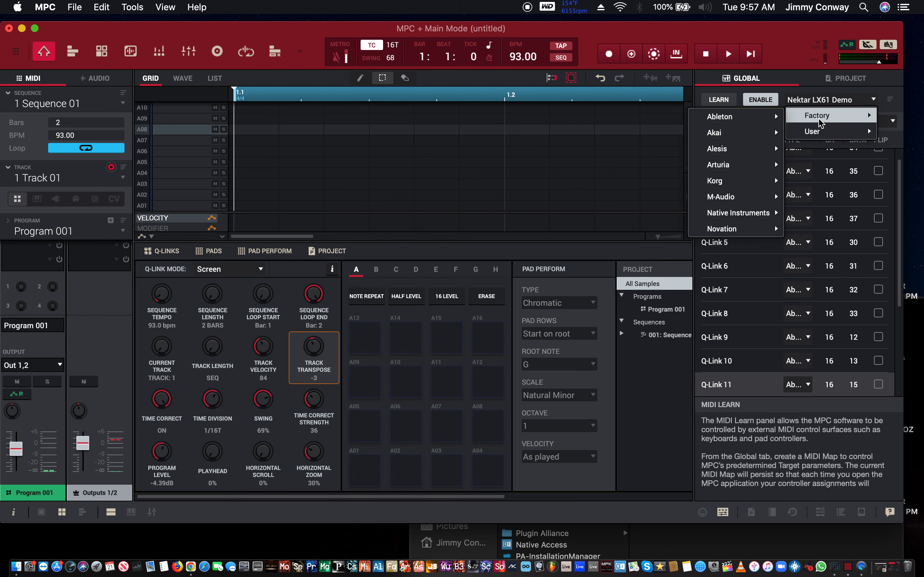
mouse_move(765, 152)
mouse_move(801, 136)
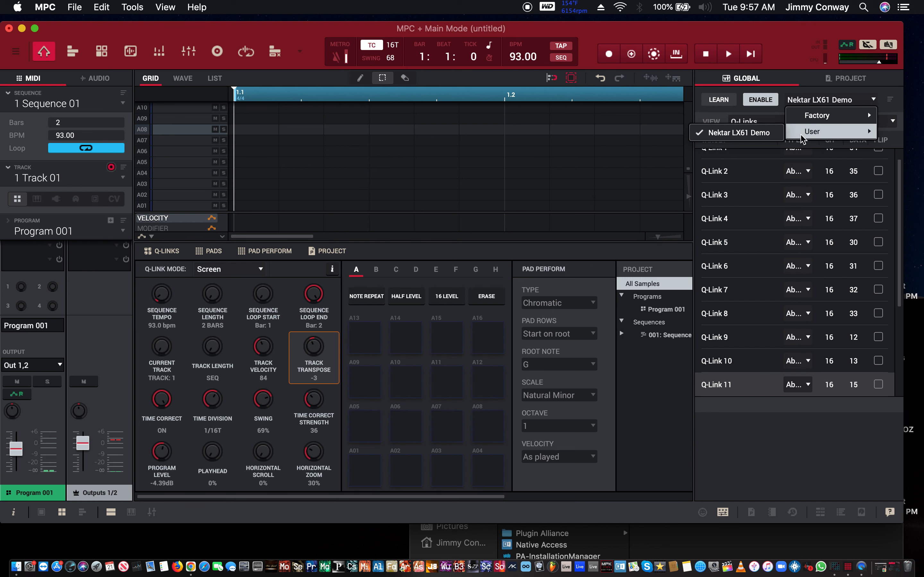